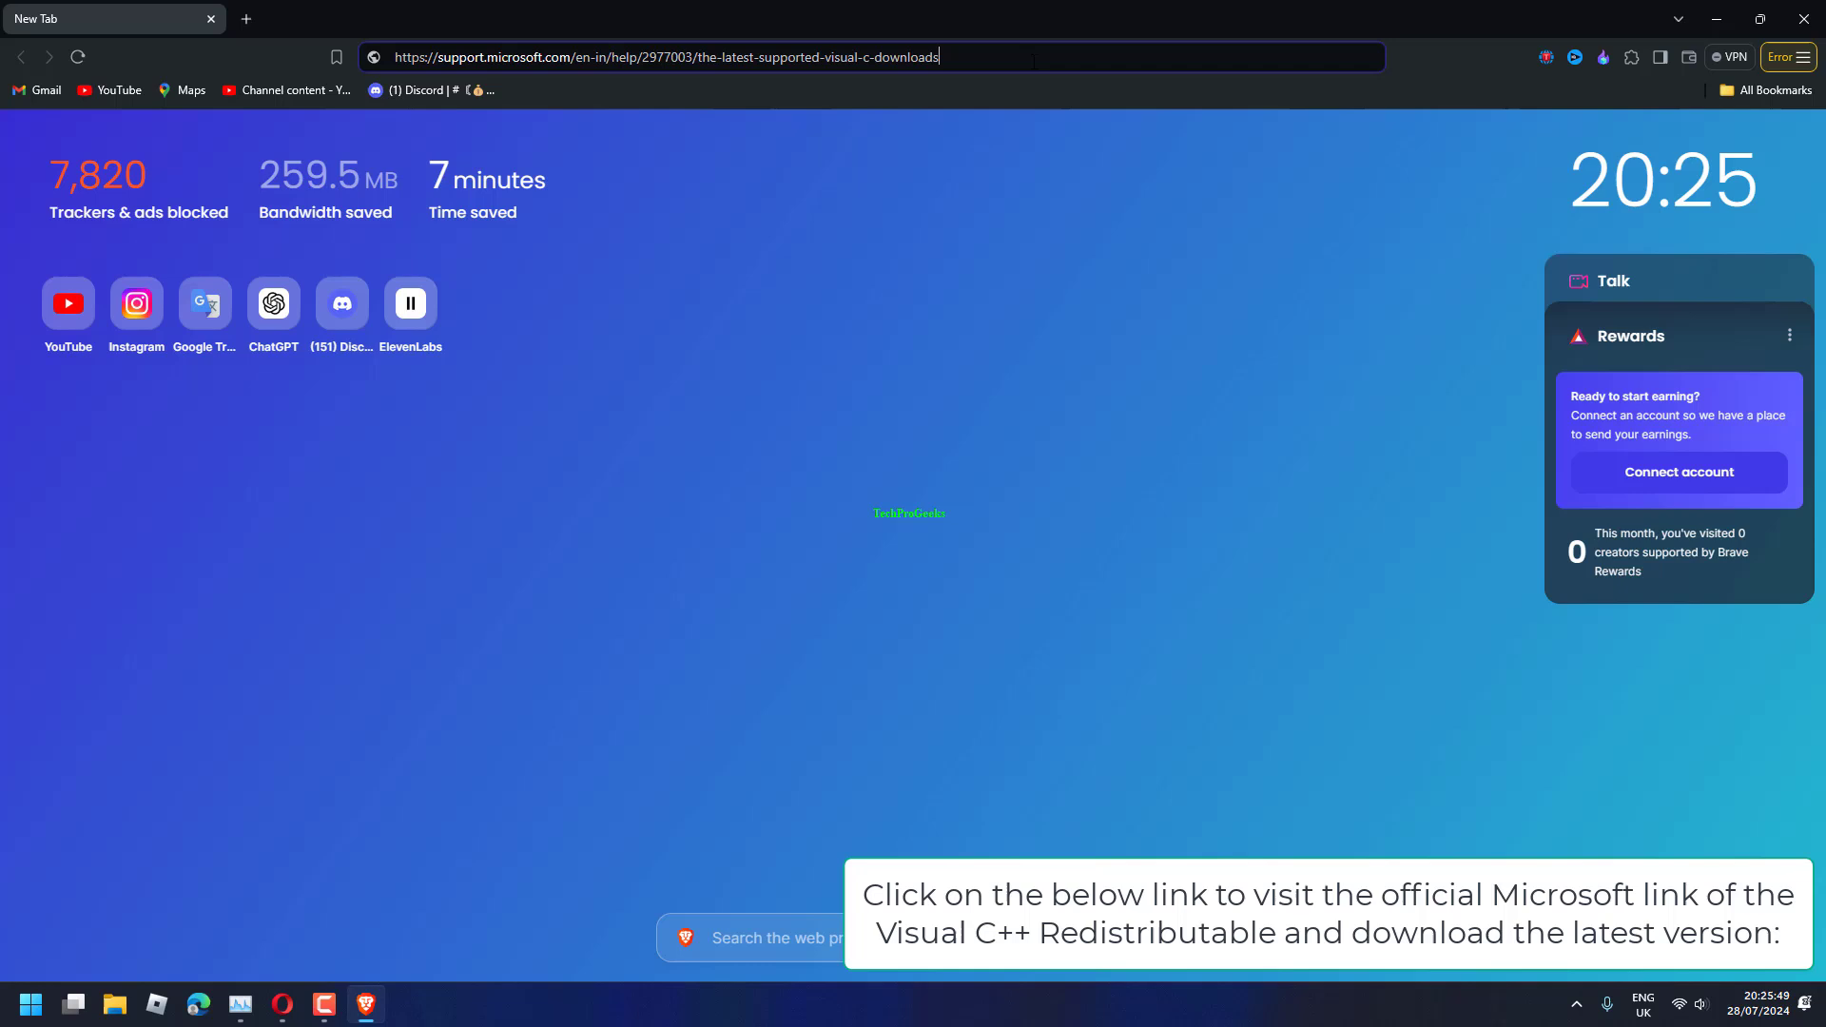
Load the Microsoft Learn Visual C++ Redistributable downloads page with its ARM64, X86 and X64 links
key("Return")
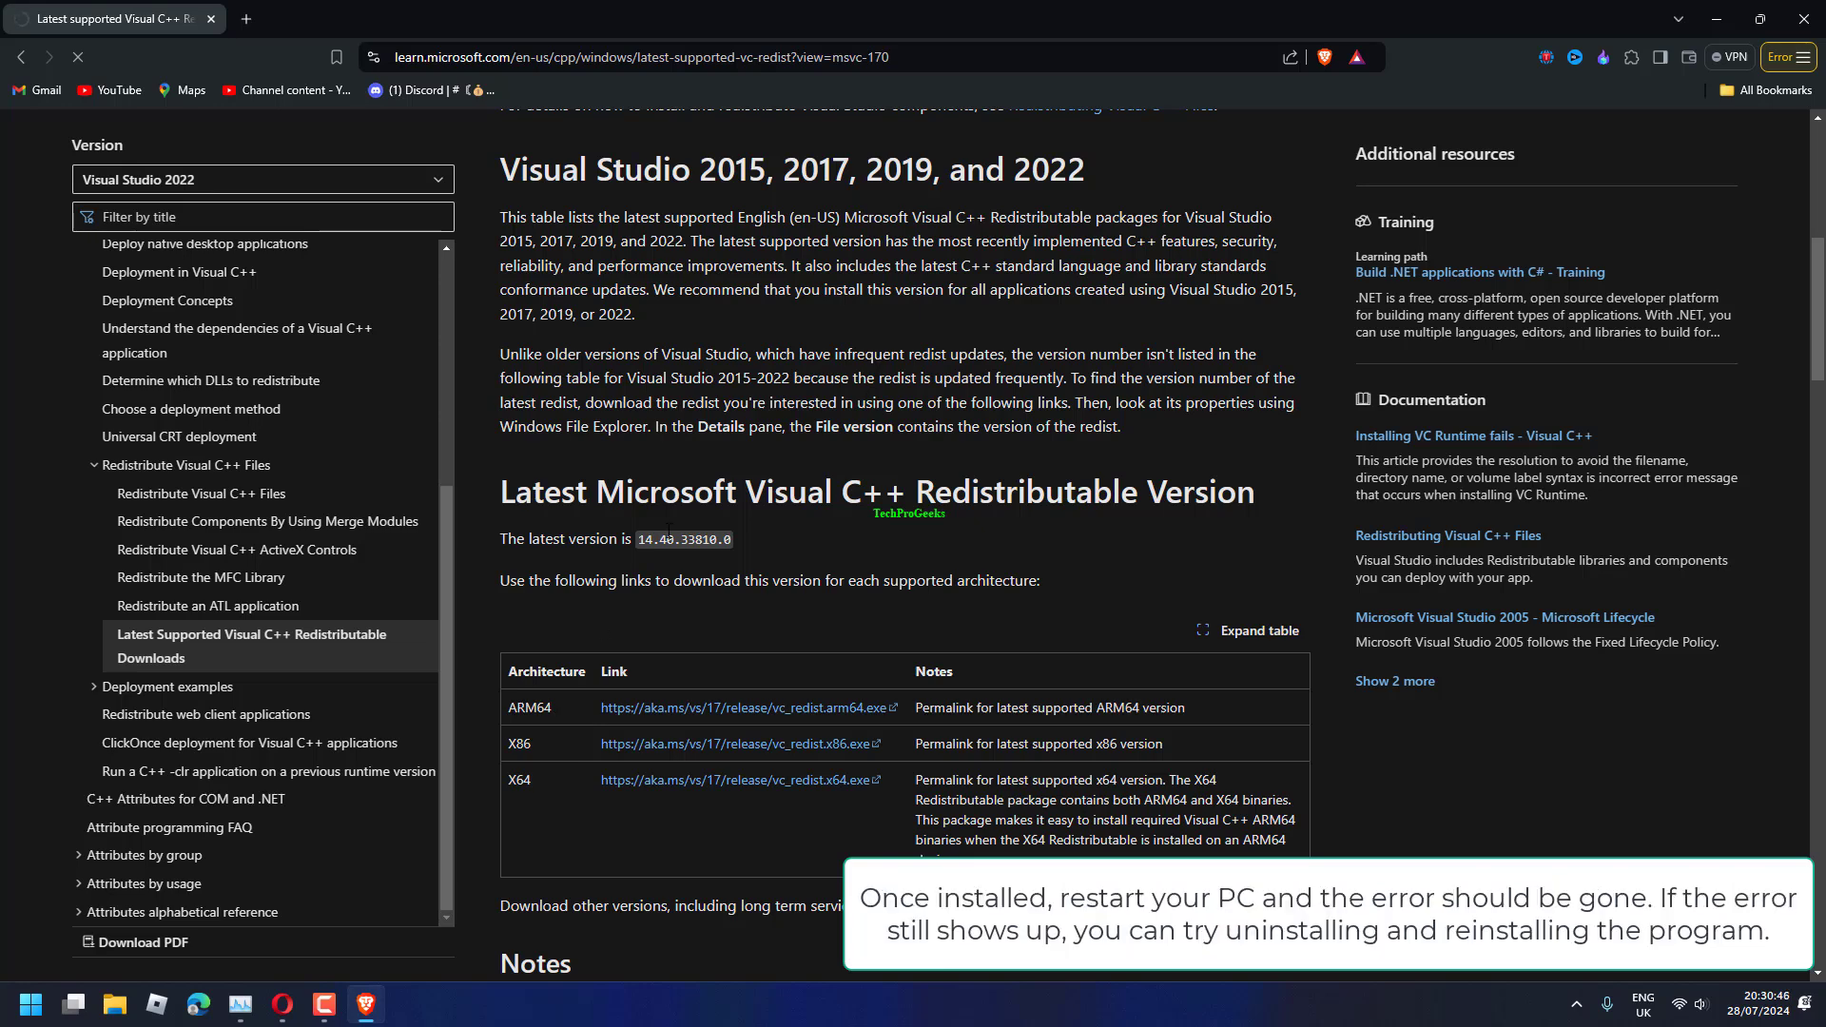
scroll(1299, 230, "up", 2)
scroll(1291, 271, "up", 1)
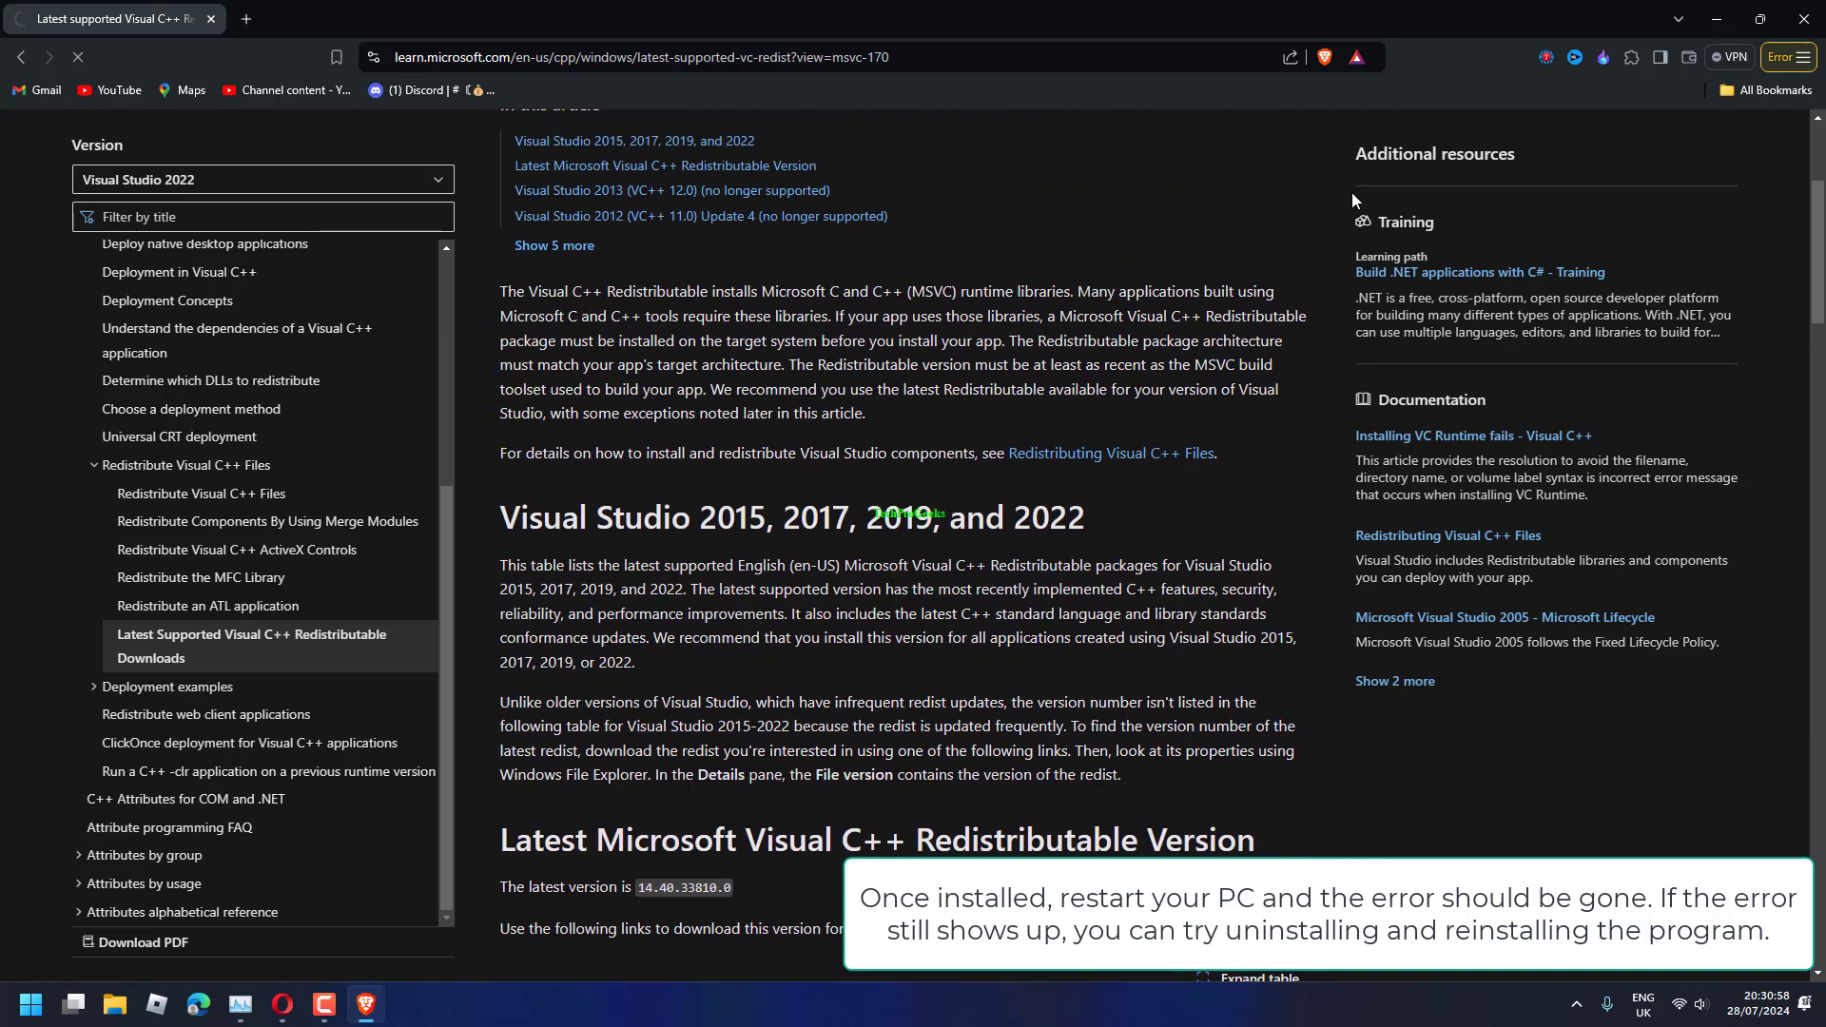
scroll(1280, 329, "down", 4)
scroll(1280, 330, "down", 3)
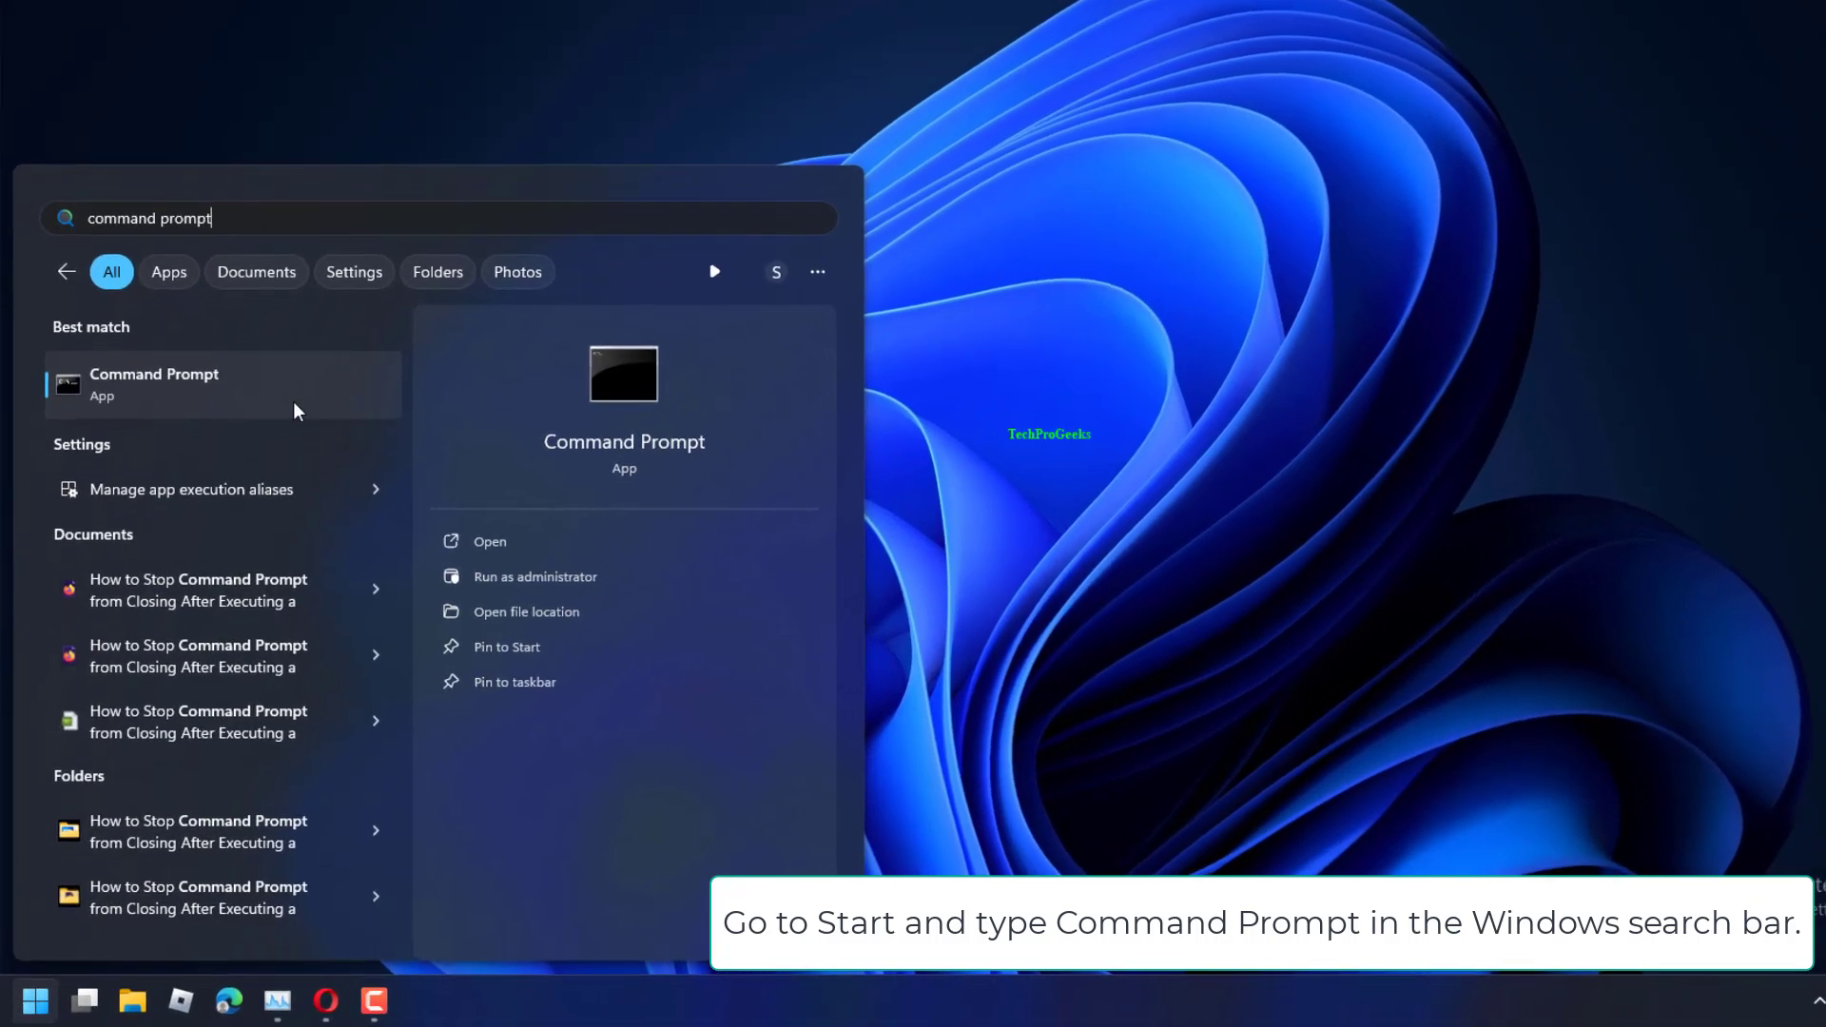
Run Command Prompt as administrator and paste in the regsvr32 /s DLL re-registration loop
right_click(287, 421)
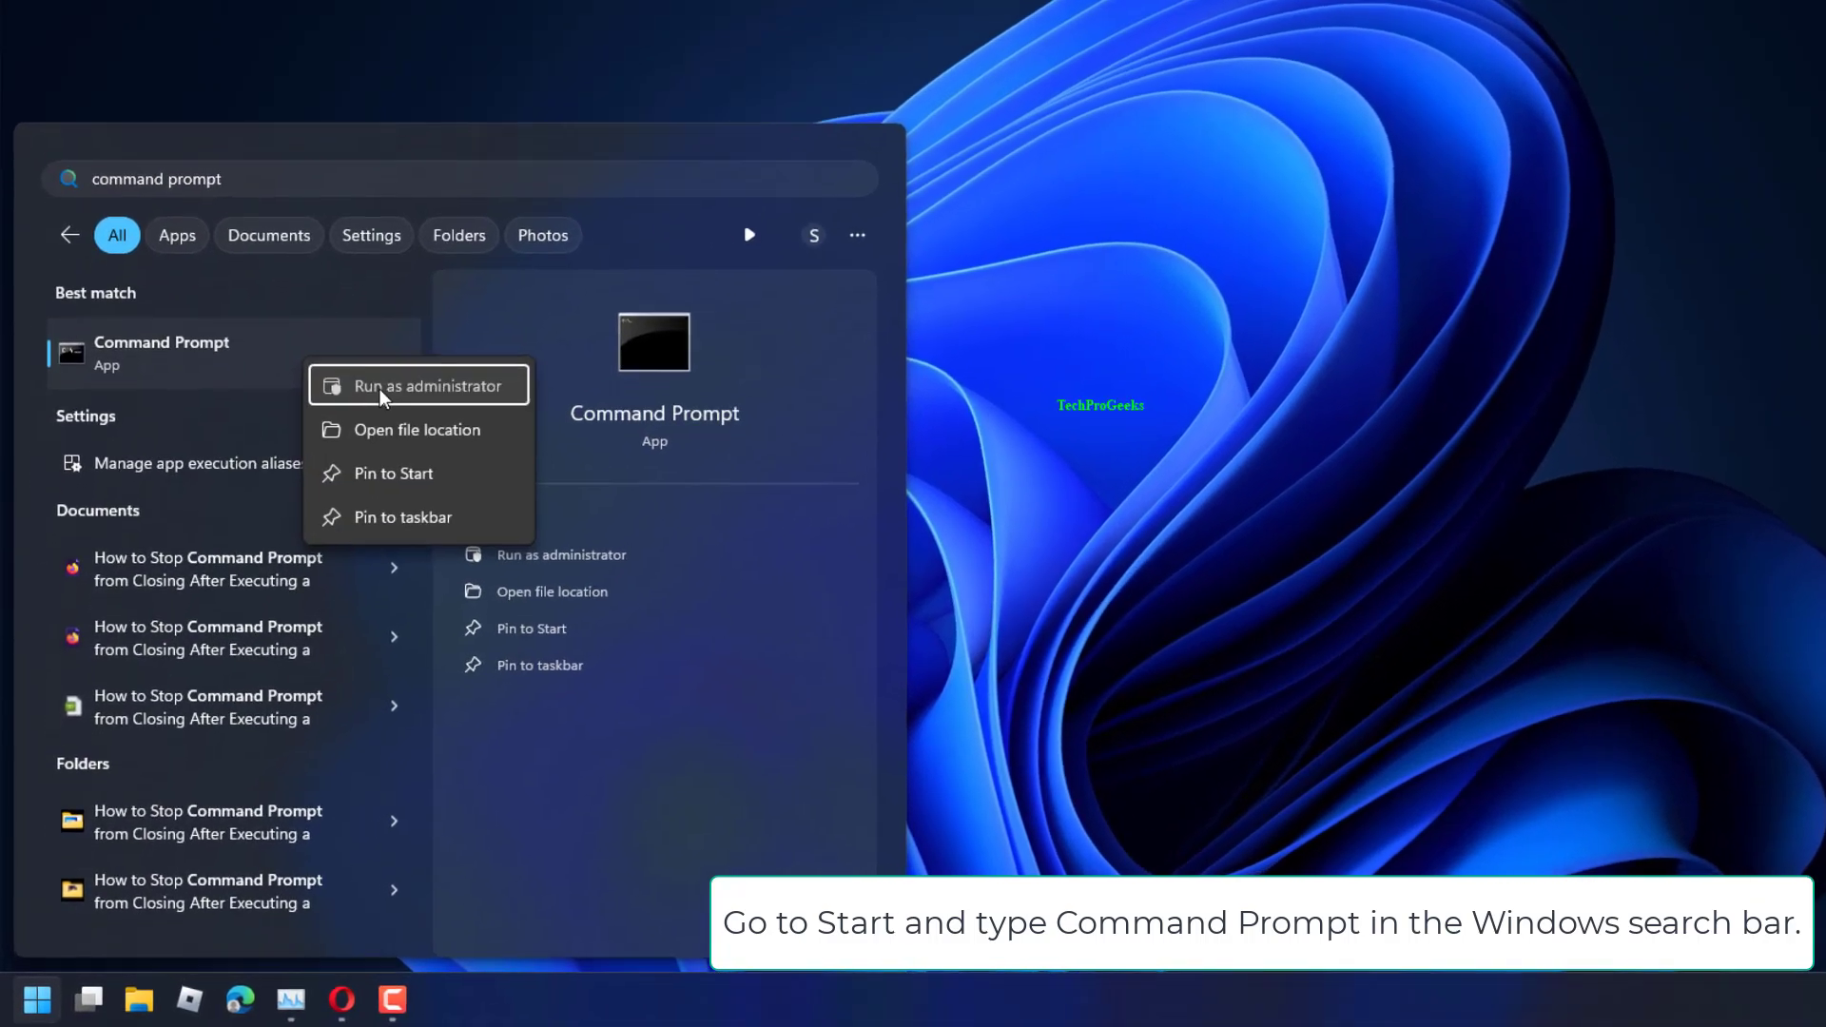
left_click(385, 454)
key("ctrl+v")
key("Return")
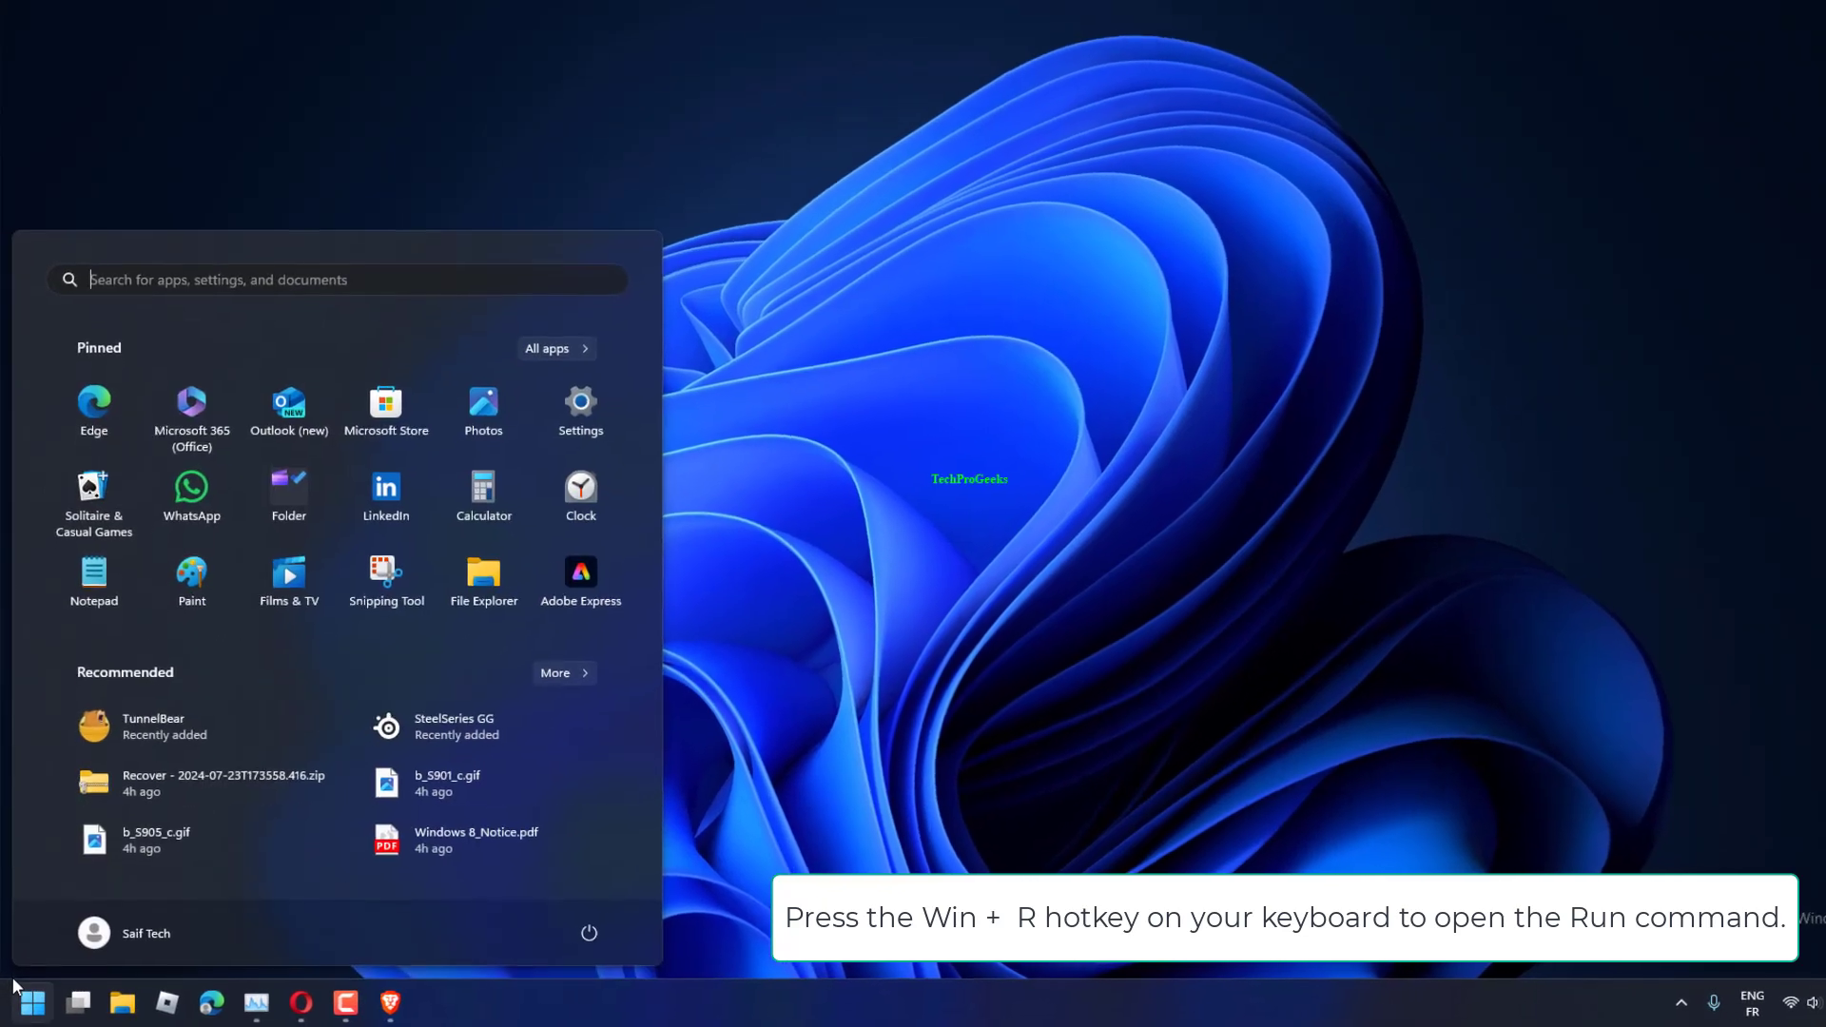
key("super")
key("super")
type("cmd")
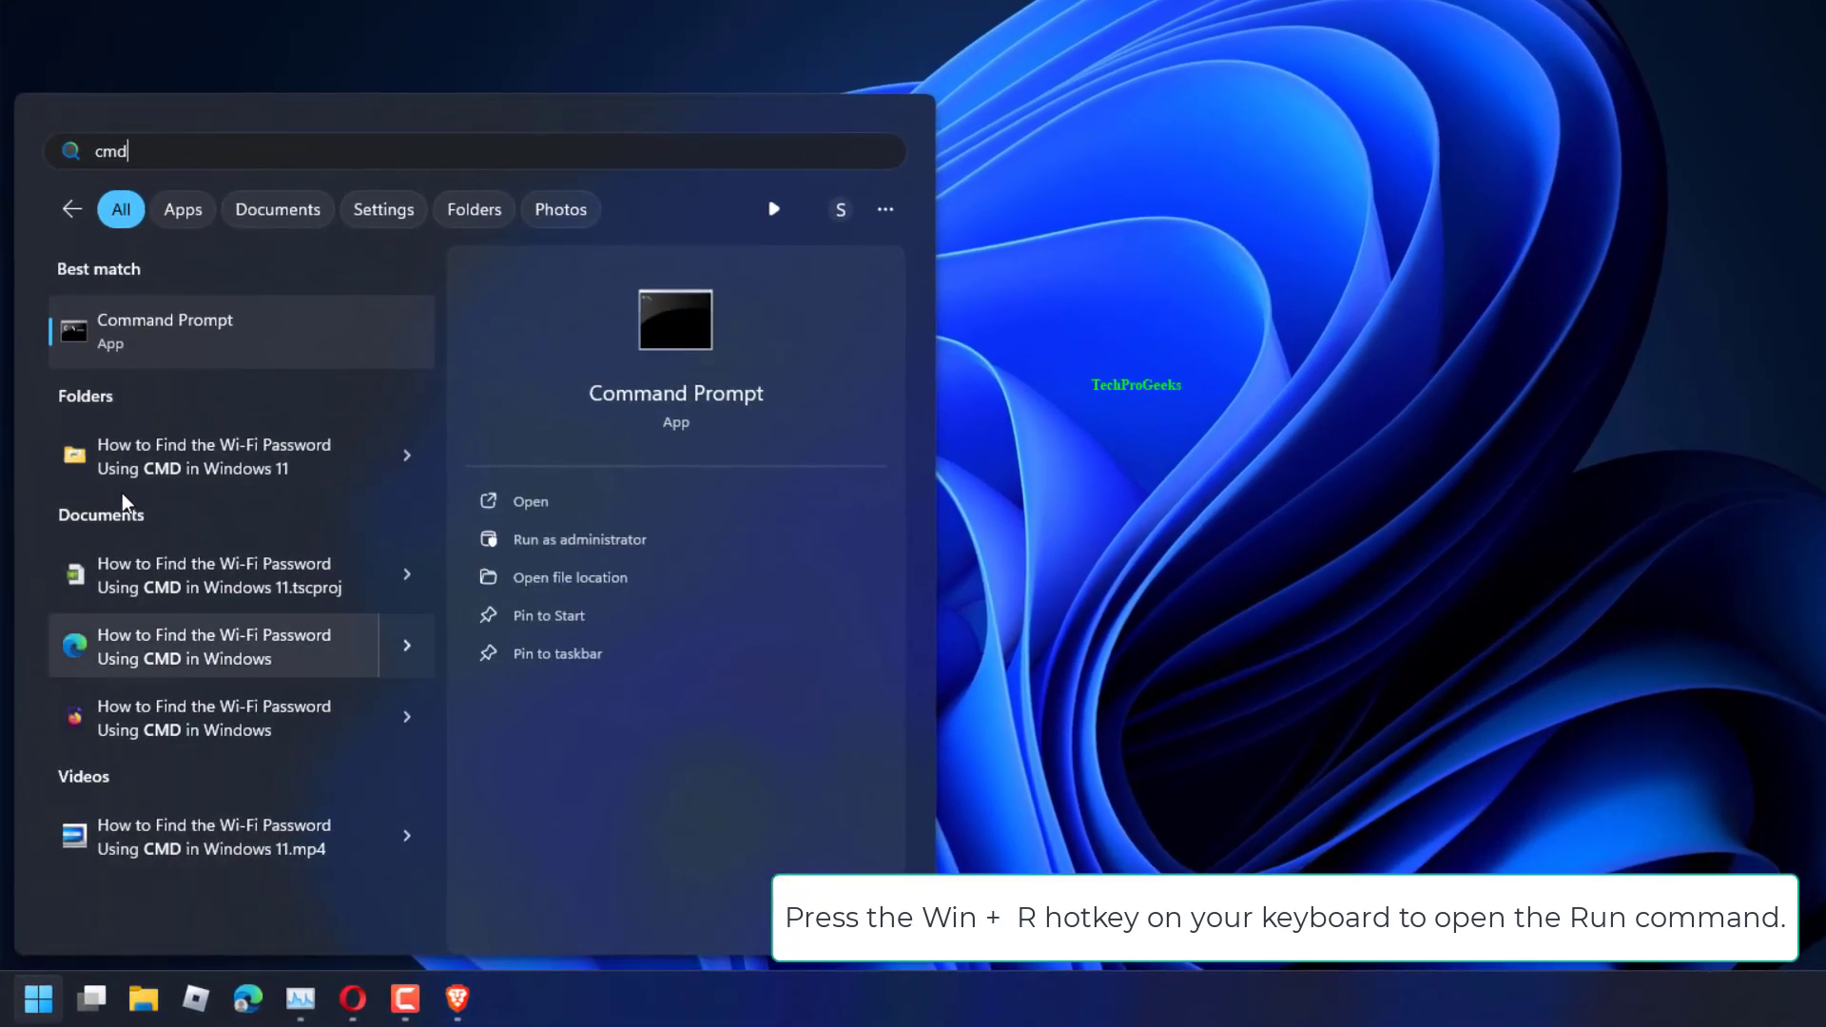
Launch a fresh administrator Command Prompt and run SFC /Scannow
right_click(186, 319)
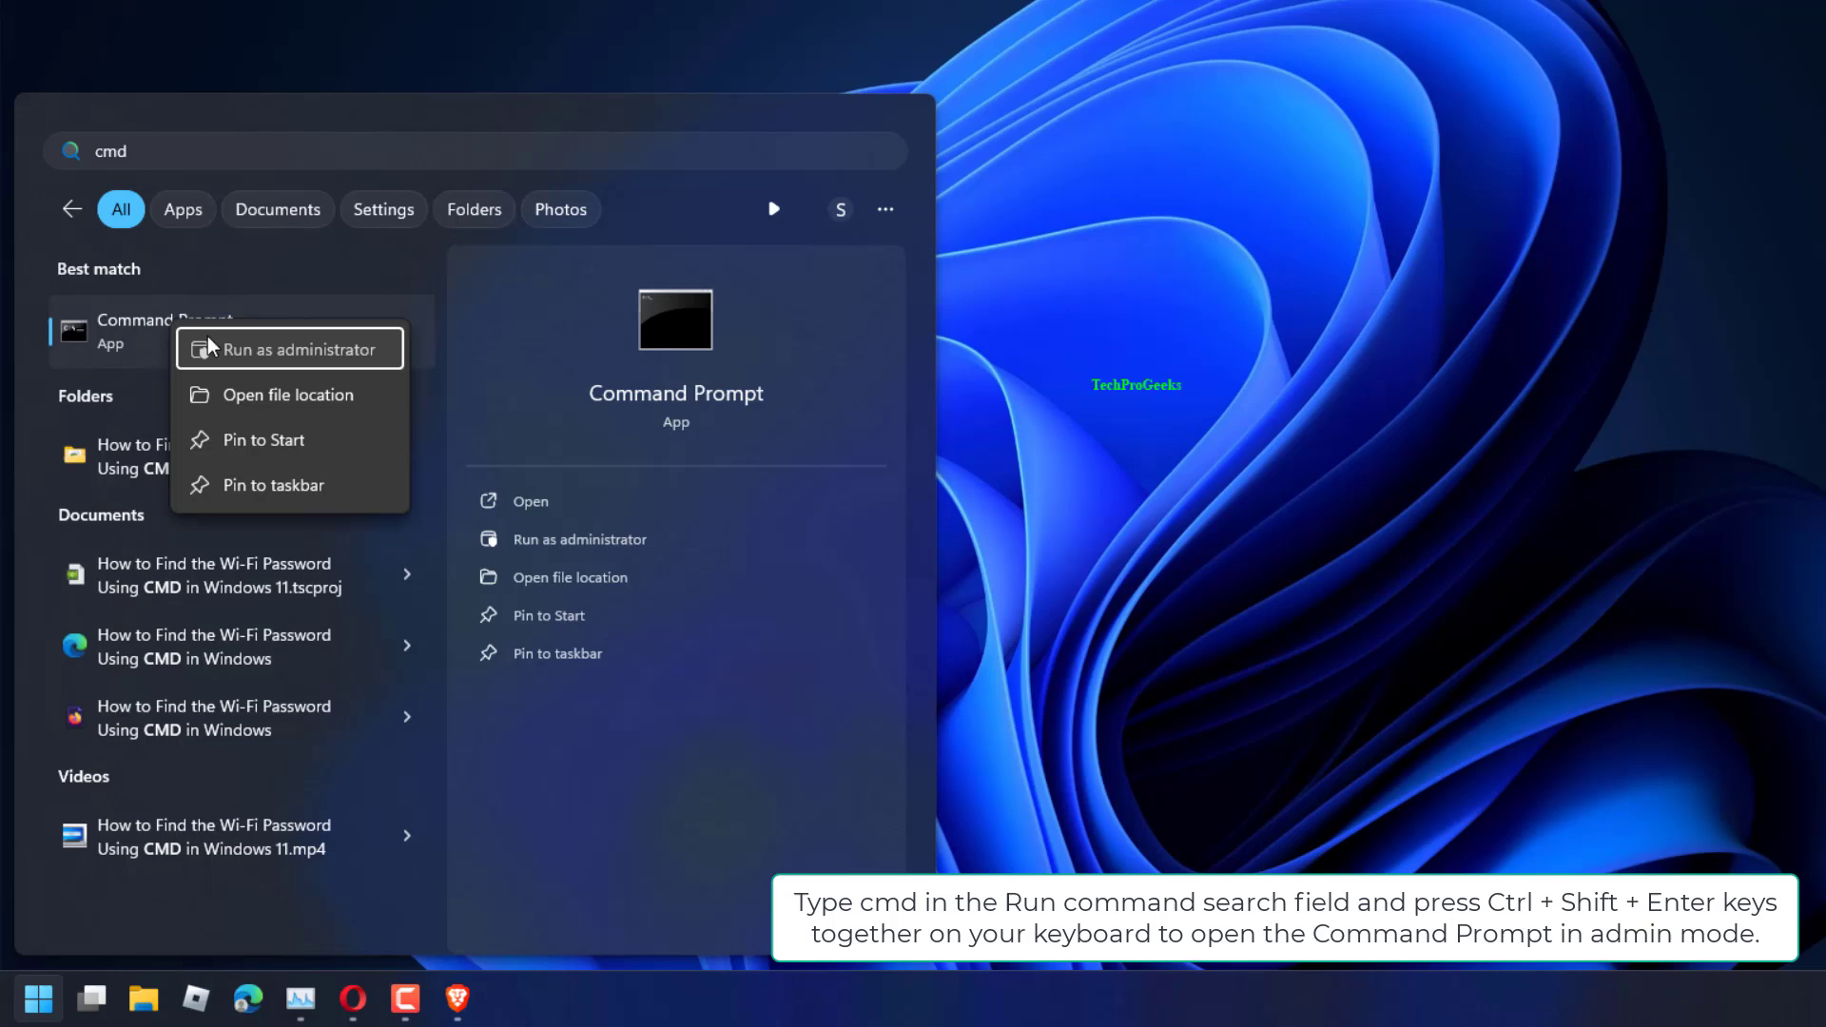
left_click(208, 338)
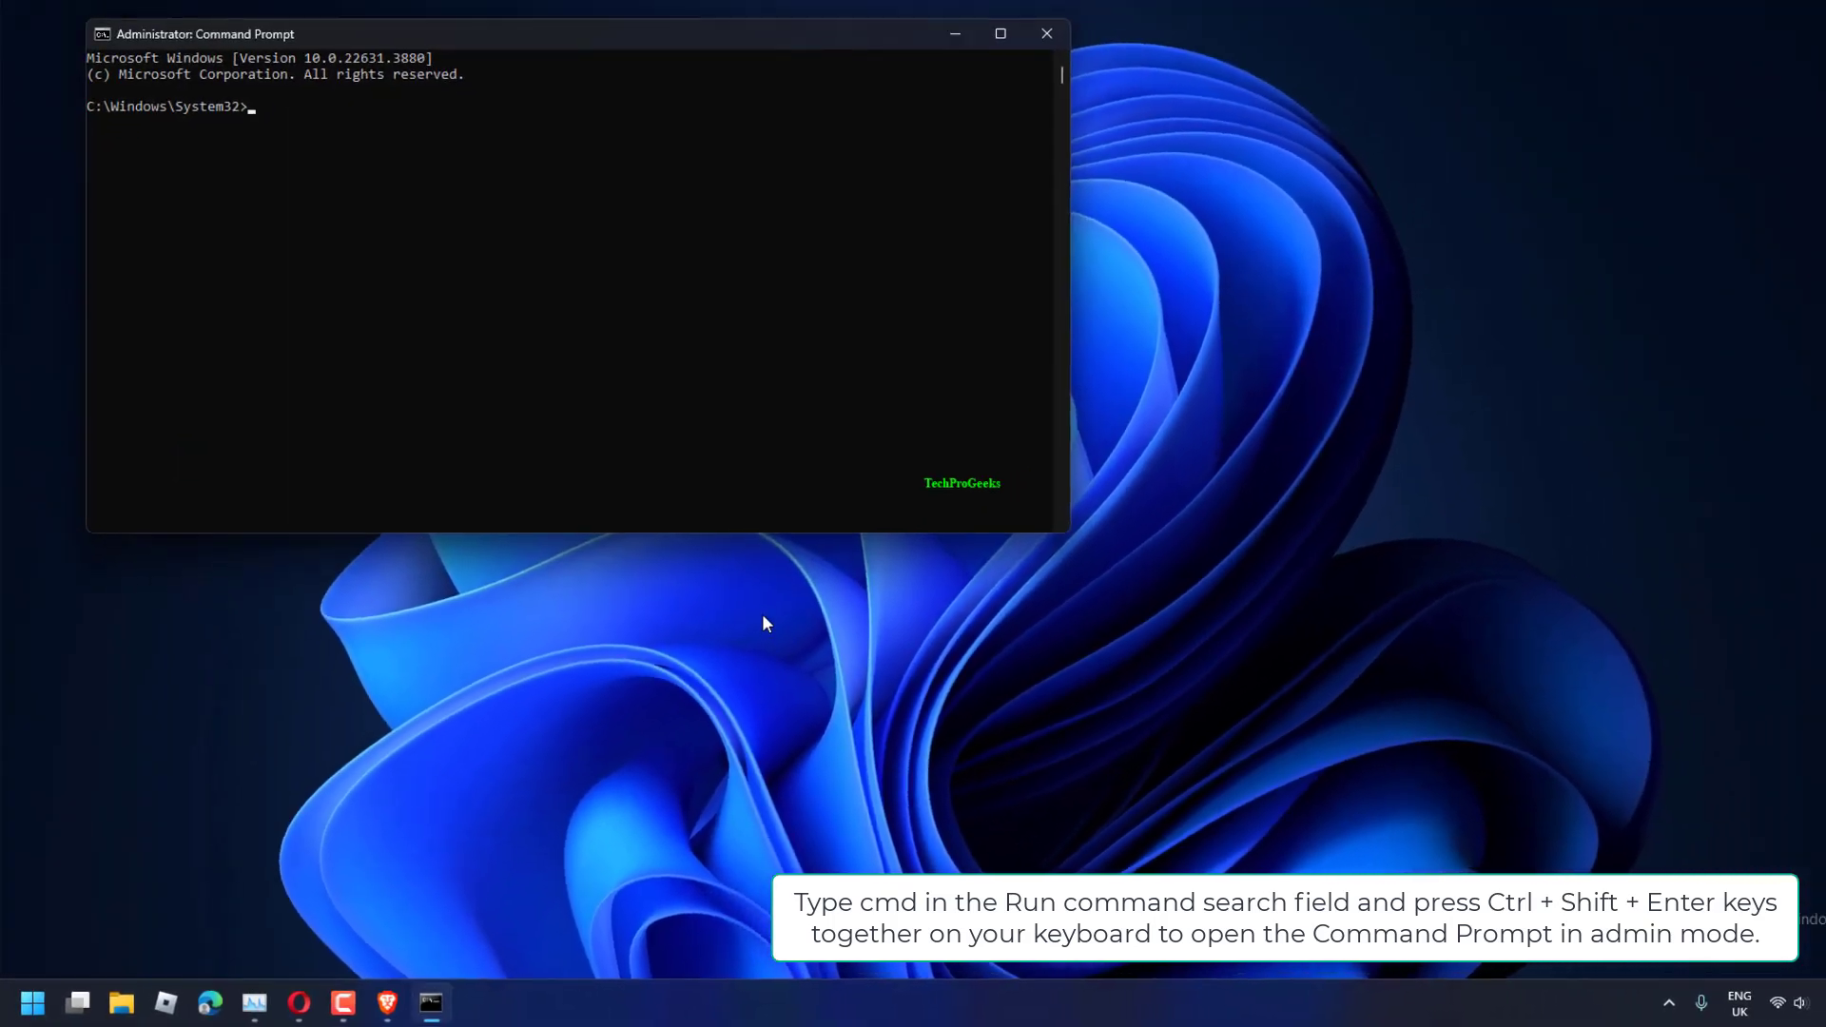
type("SFC /Scannow")
key("Return")
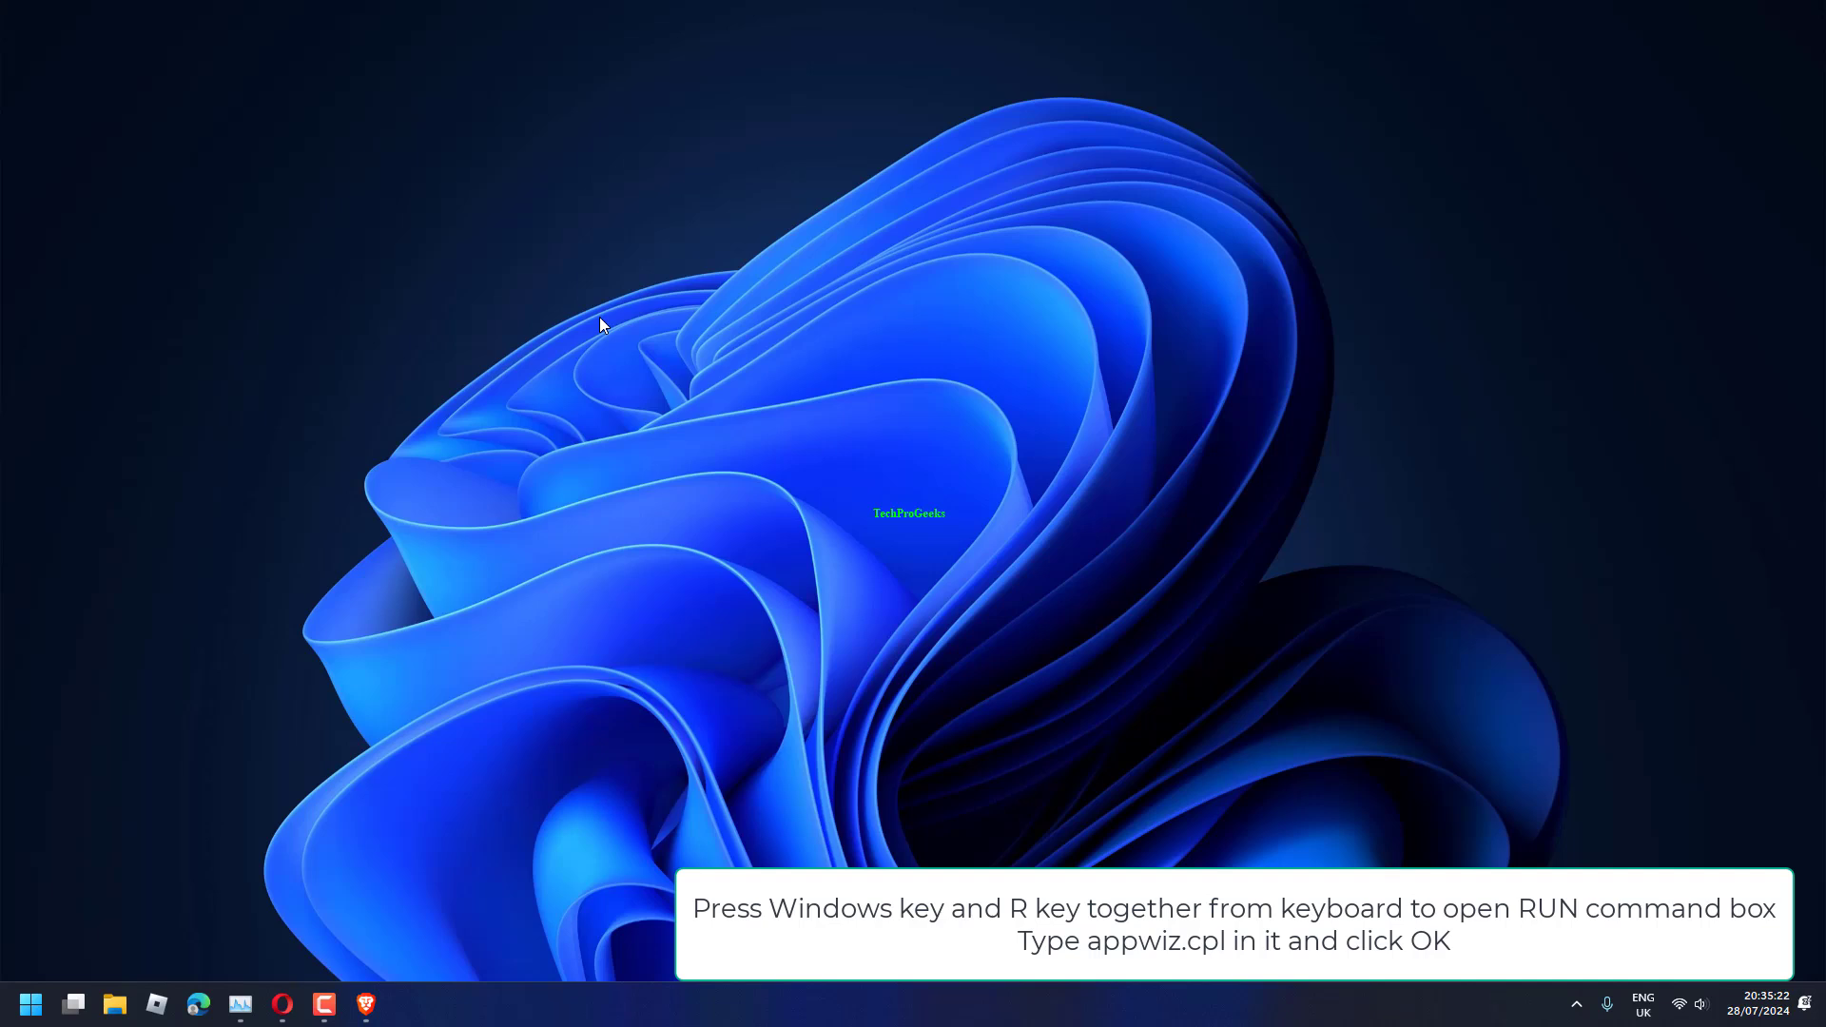
Run appwiz.cpl from Win+R to show Programs and Features with its installed programs
key("super+r")
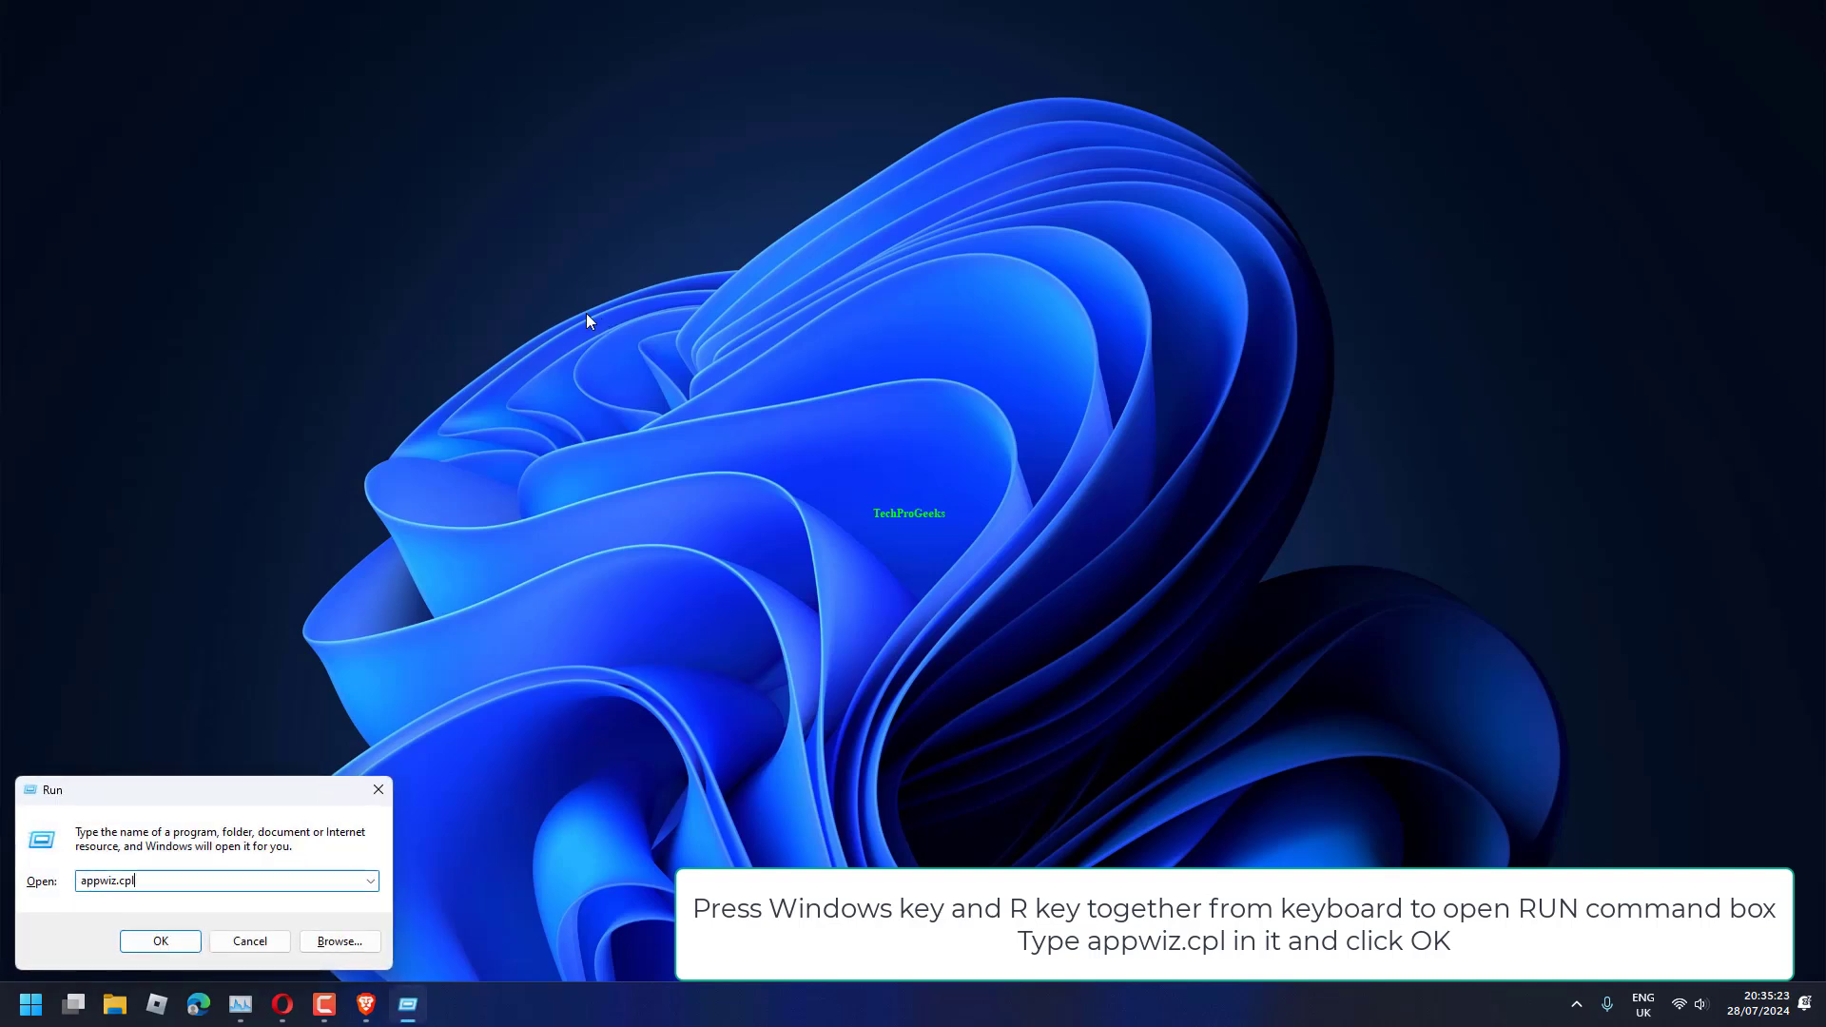
key("Return")
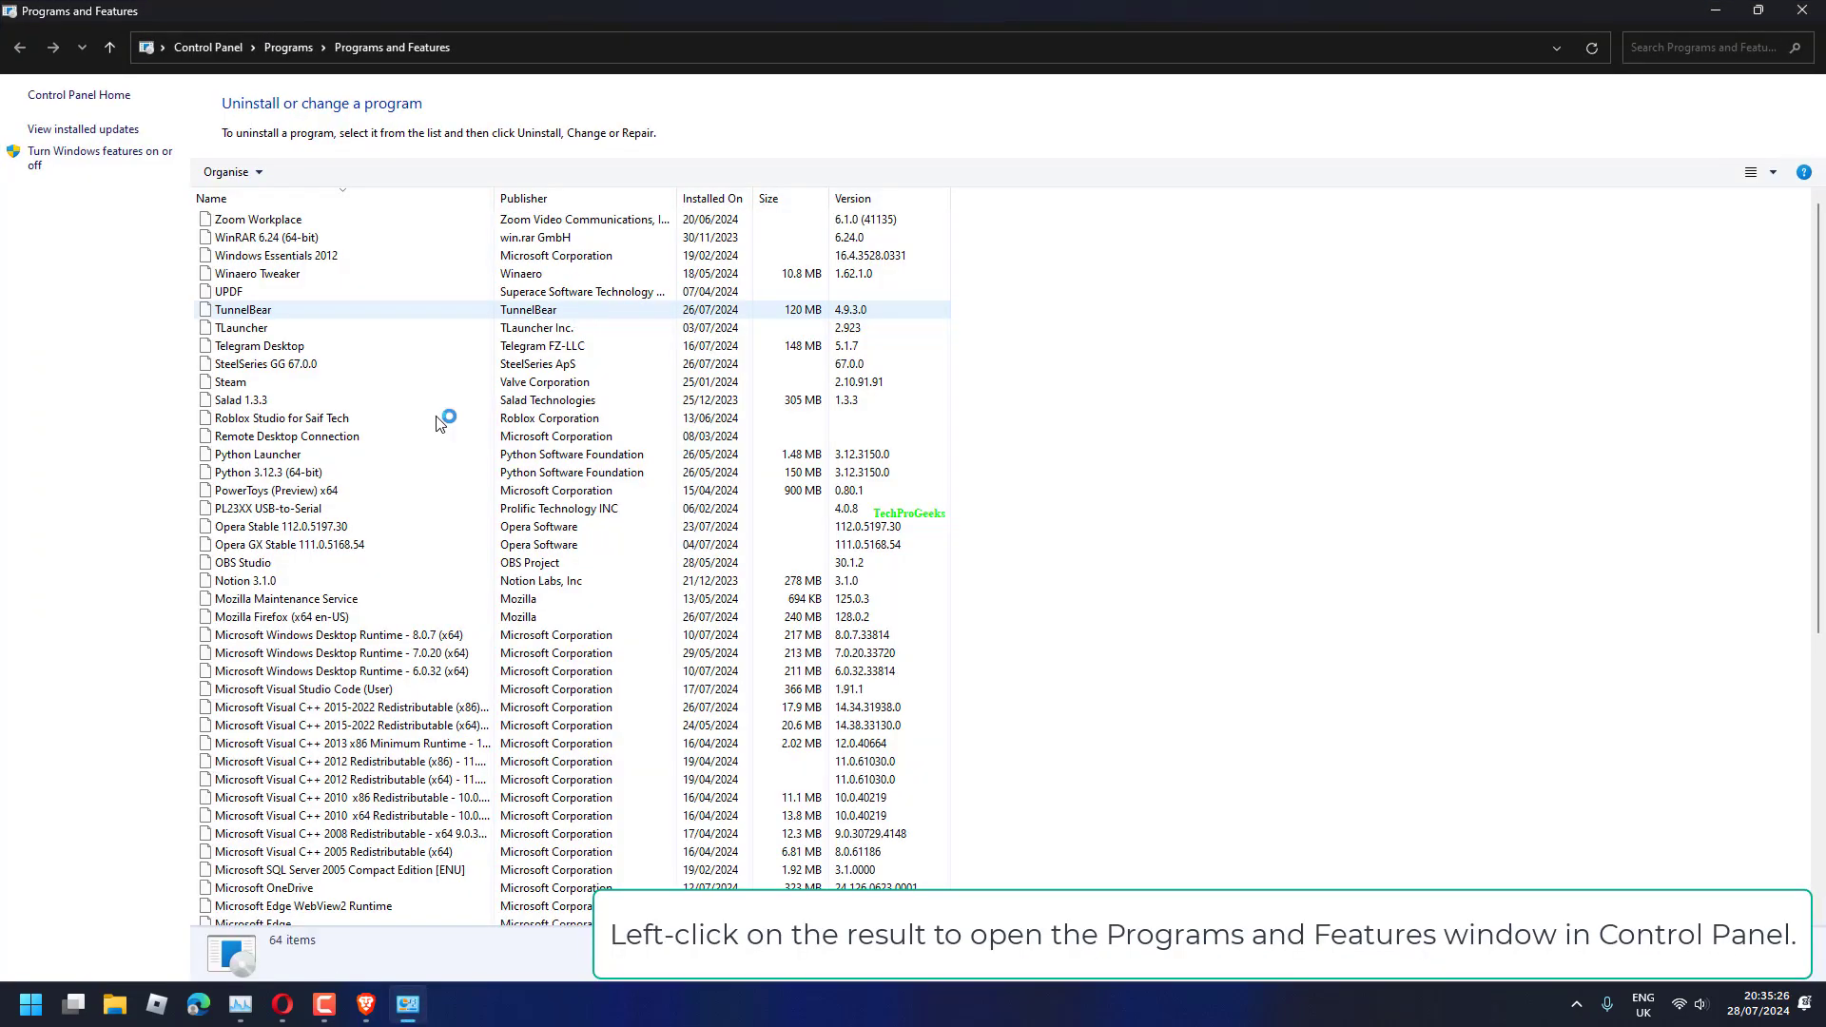
Select Winaero Tweaker 1.62.1.0 in the programs list so it can be uninstalled
left_click(328, 276)
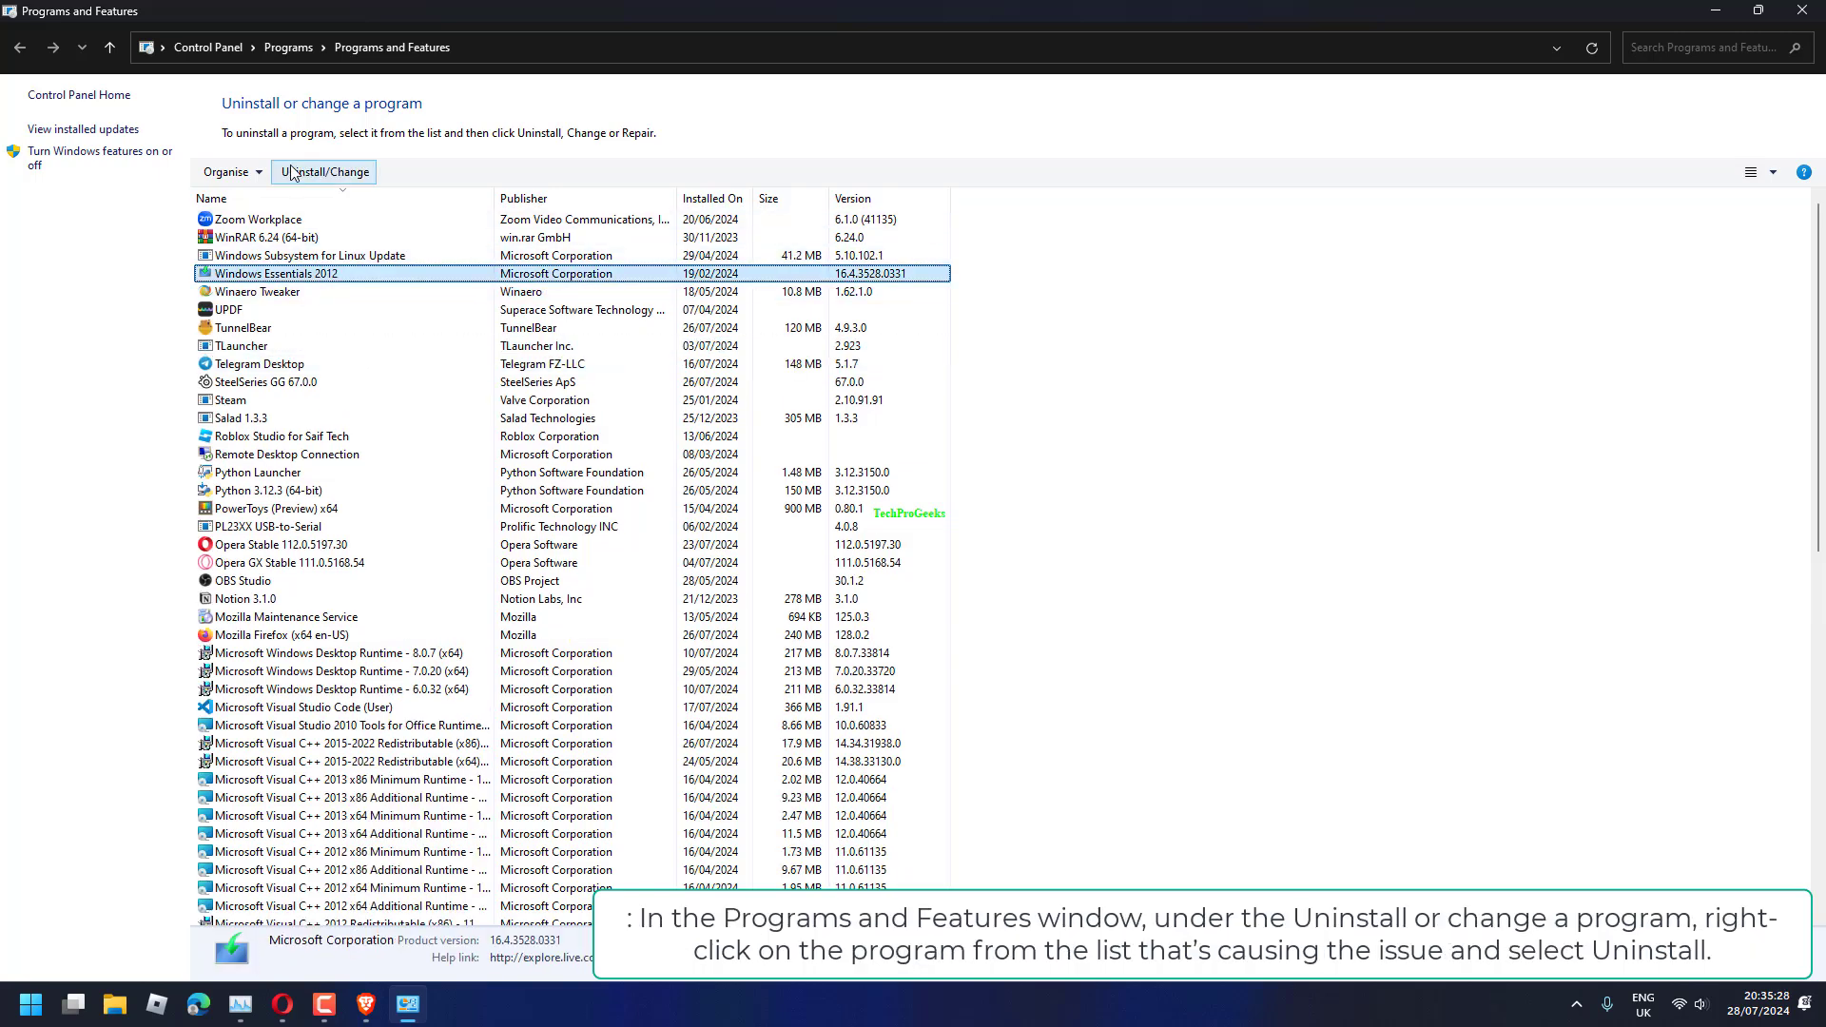
left_click(261, 294)
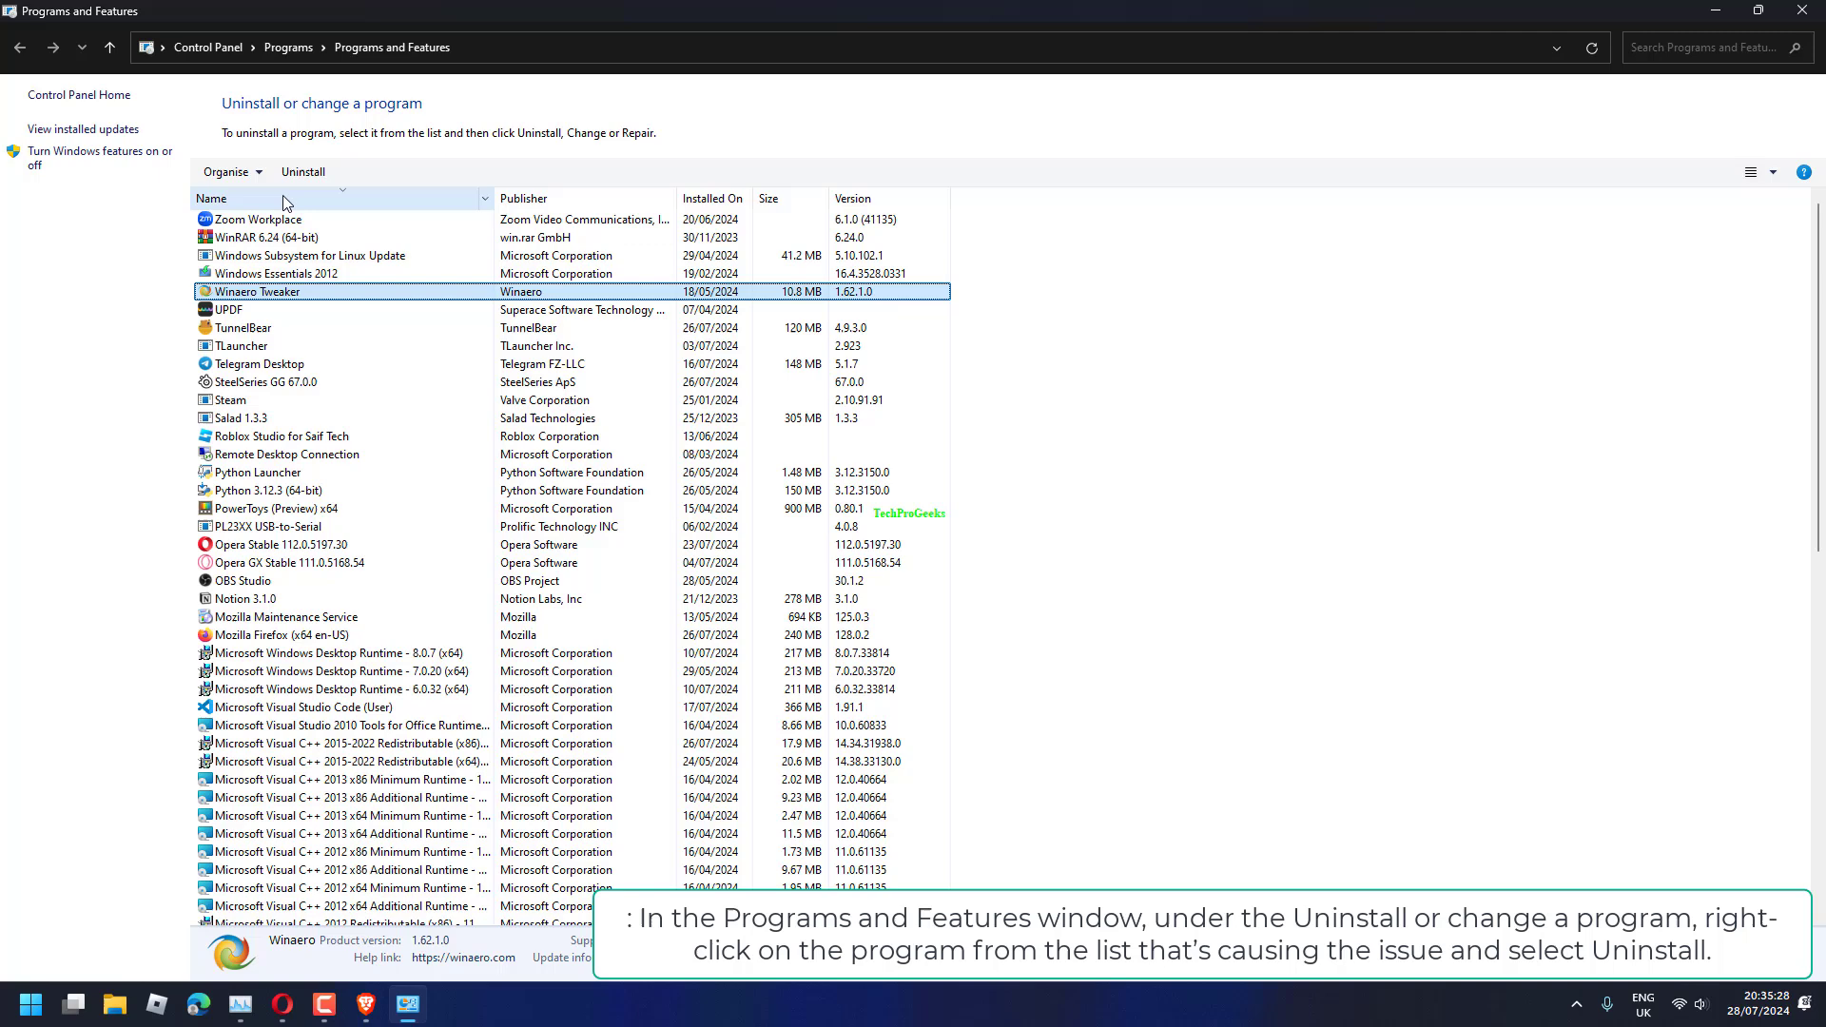